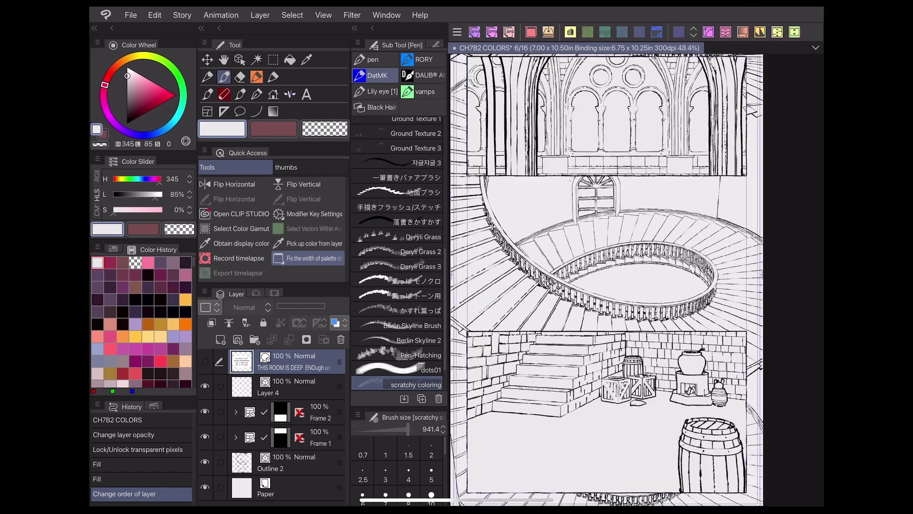
scroll(635, 285, "up", 6)
scroll(635, 285, "down", 5)
Pan across the staircase comic page, then create a blank 3000×3000 px illustration.
mouse_move(643, 214)
left_mouse_down()
mouse_move(689, 312)
mouse_move(679, 336)
left_mouse_up()
scroll(635, 286, "down", 3)
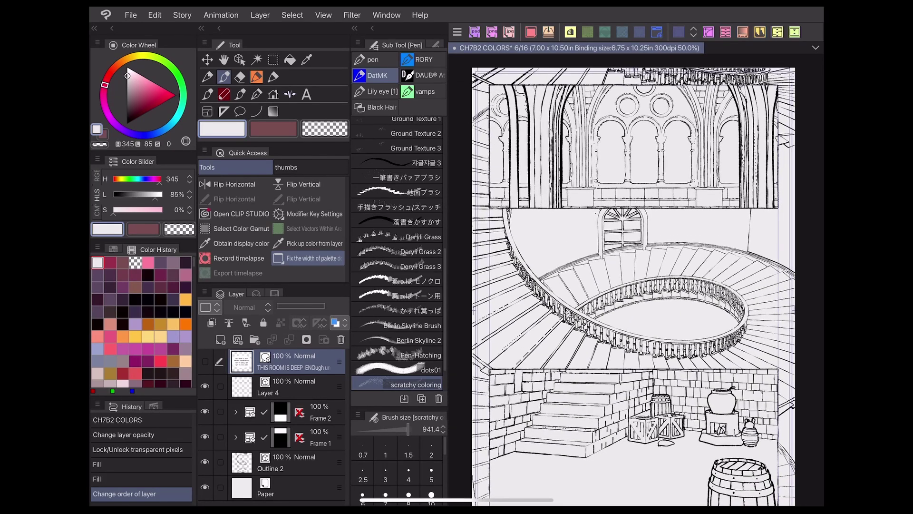
scroll(635, 285, "down", 2)
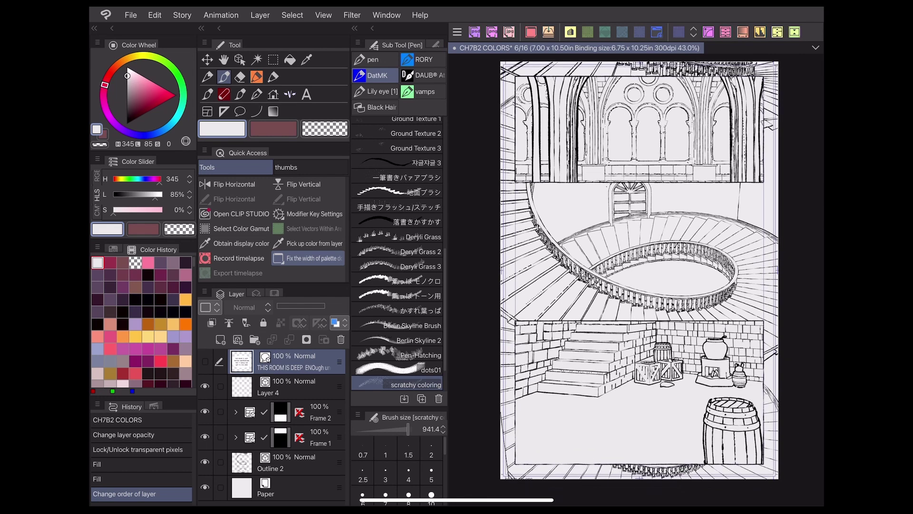
left_click(131, 14)
key("Return")
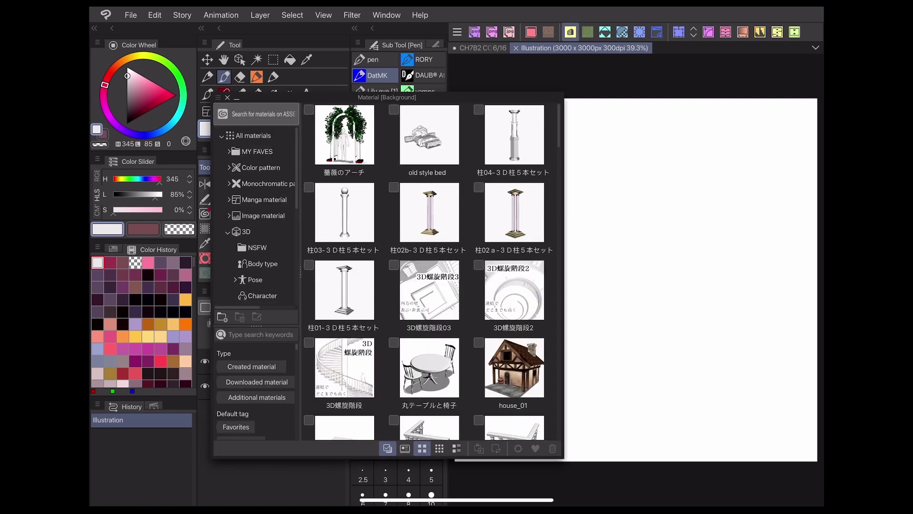
Show the 3D Background materials in the Material panel to pick Clubroom (liberal arts).
left_click(246, 232)
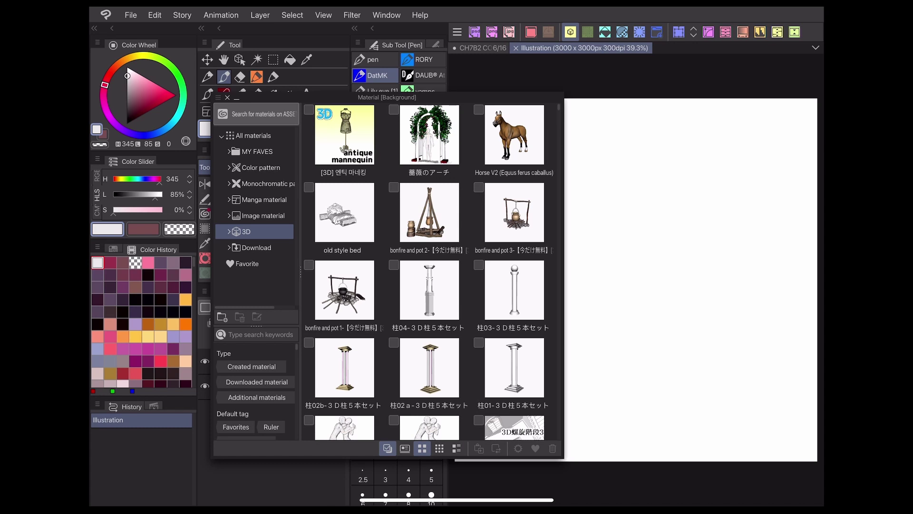
left_click(386, 15)
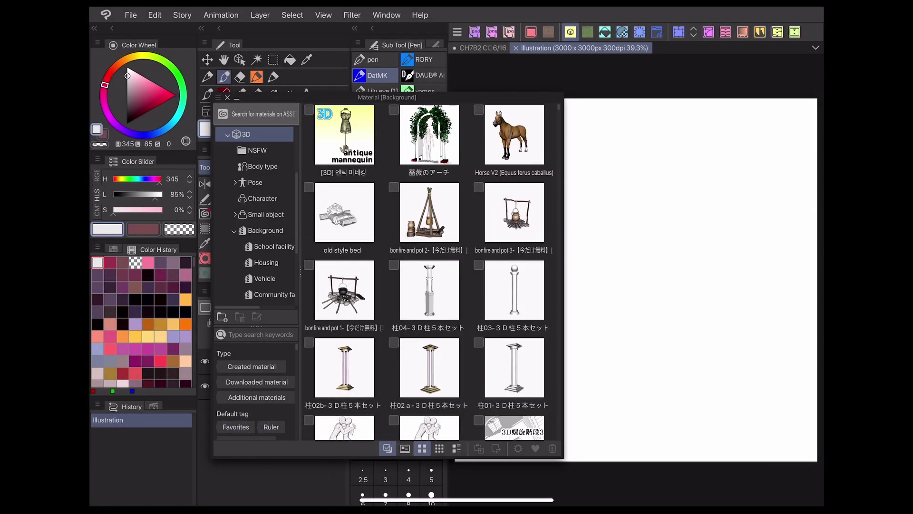
scroll(428, 286, "down", 5)
scroll(429, 286, "down", 5)
scroll(429, 286, "down", 5)
scroll(429, 286, "down", 5)
scroll(429, 285, "down", 5)
scroll(428, 286, "down", 5)
scroll(428, 285, "down", 5)
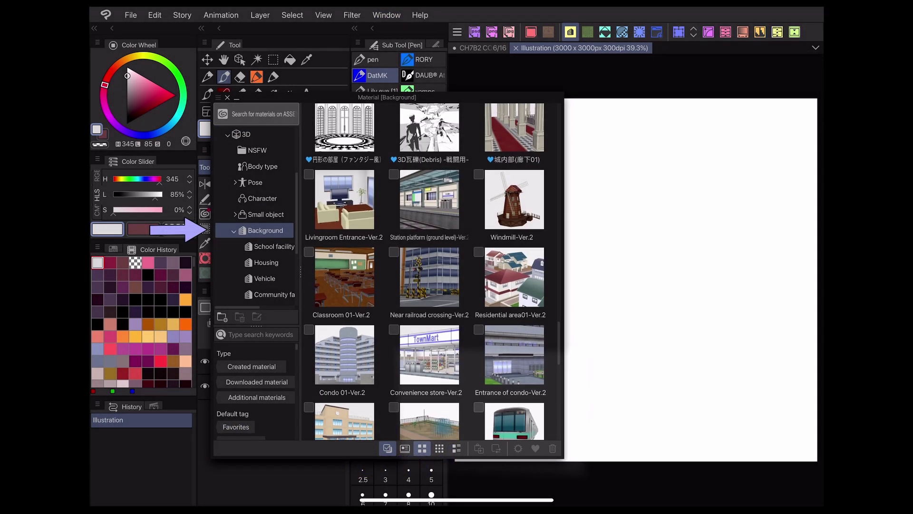
scroll(429, 286, "down", 5)
scroll(429, 286, "down", 3)
scroll(428, 285, "up", 3)
scroll(428, 286, "up", 2)
scroll(428, 285, "up", 3)
scroll(428, 286, "down", 3)
scroll(428, 285, "down", 5)
scroll(429, 286, "up", 2)
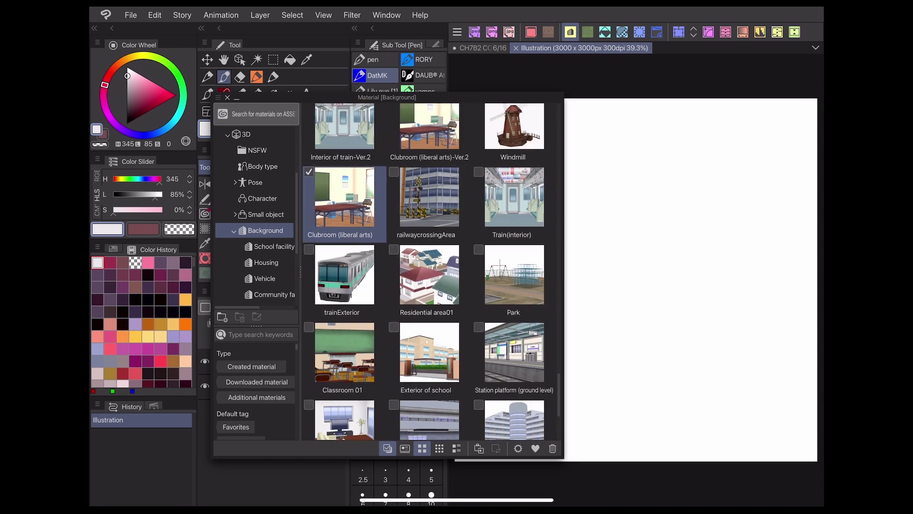
left_click_drag(344, 197, 635, 178)
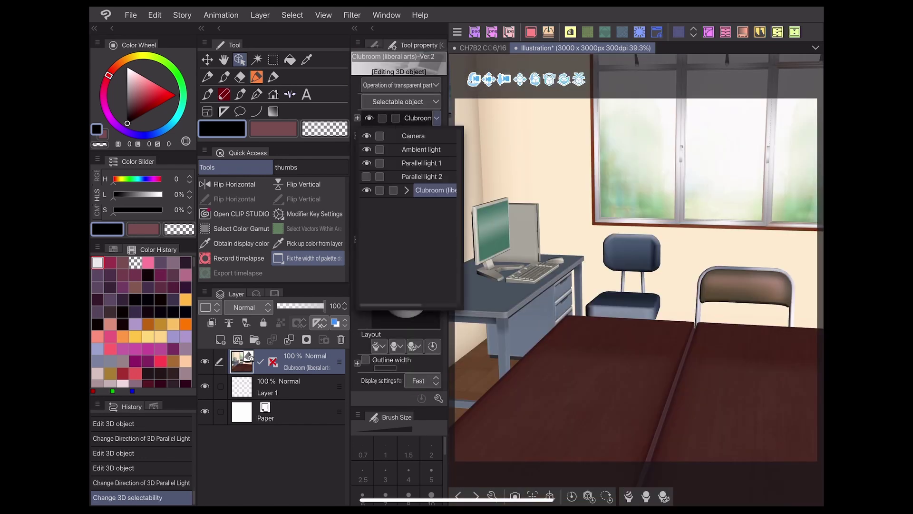
Expand the Clubroom object's room parts, then collapse and close the list.
left_click(407, 191)
left_click(417, 204)
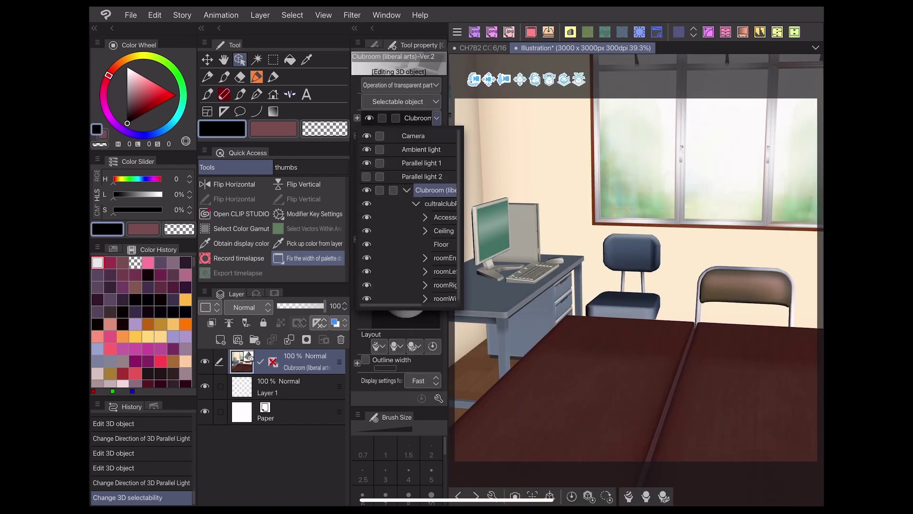
left_click(407, 191)
key("Escape")
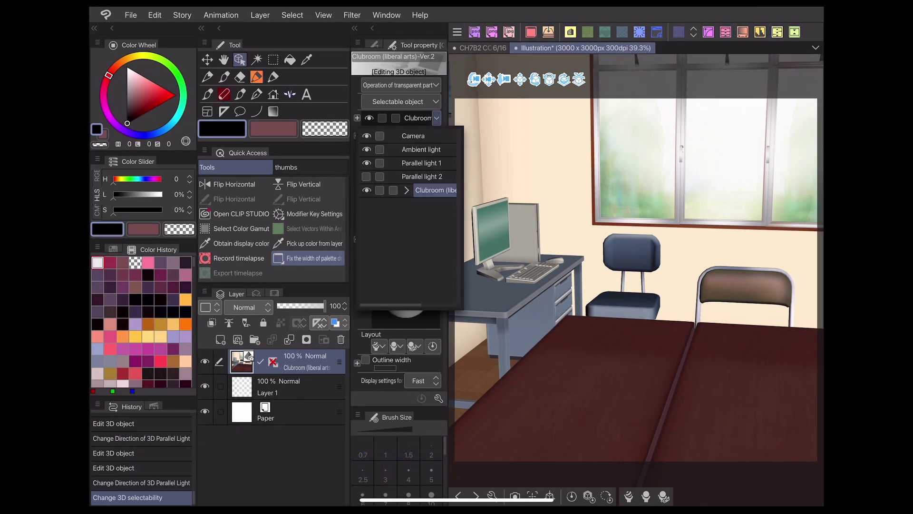
scroll(409, 214, "right", 2)
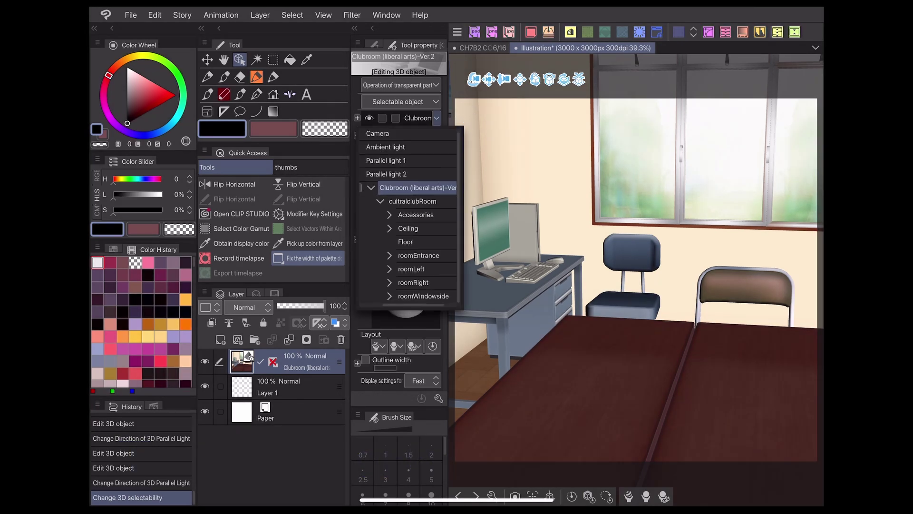
Expand roomLeft's bookshelves, select the Floor, and turn and shift a chair left.
left_click(390, 269)
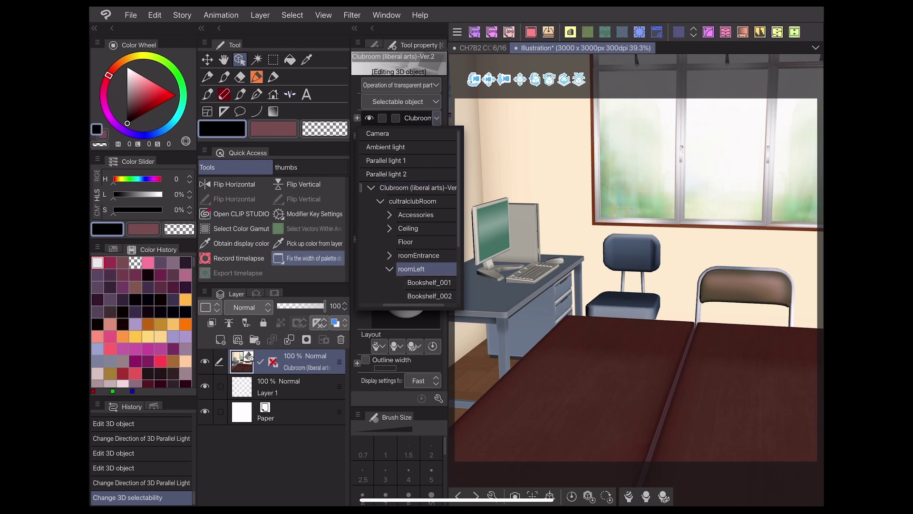
left_click(406, 241)
scroll(410, 215, "down", 3)
left_click_drag(624, 213, 548, 243)
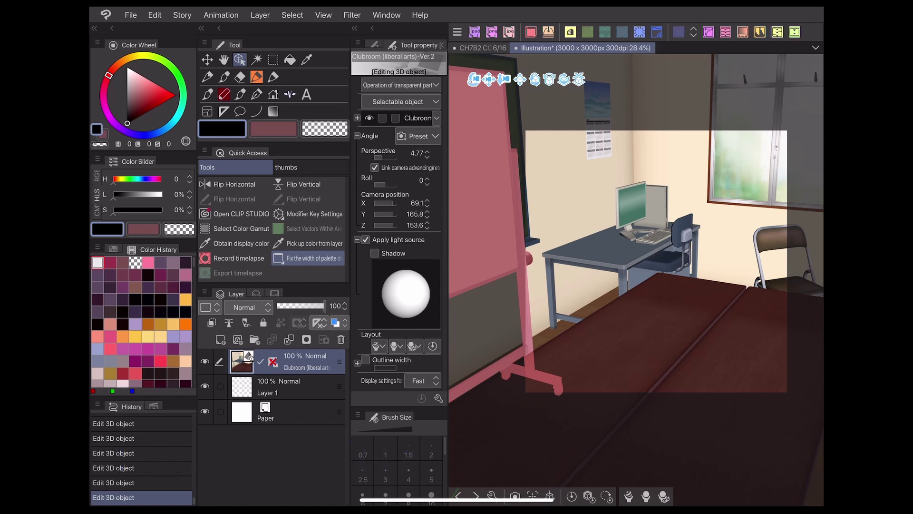
Open the File menu commands.
left_click(130, 15)
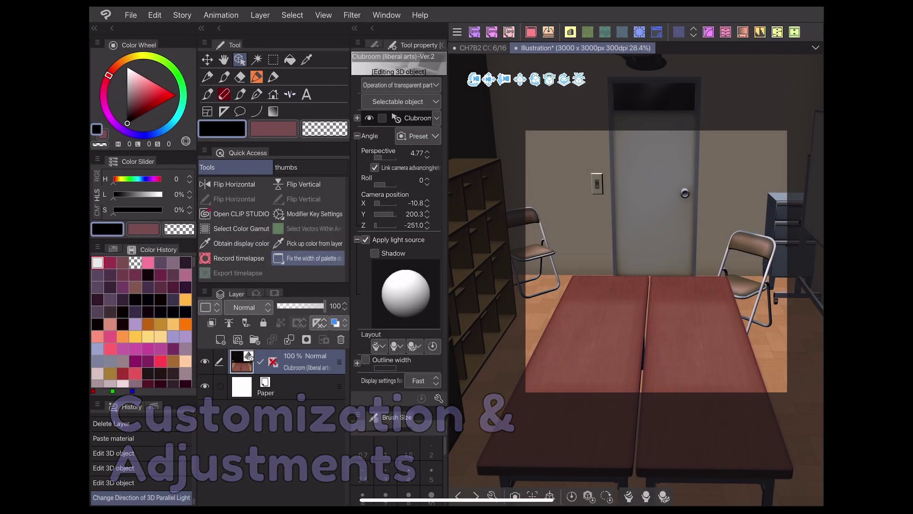
Widen, then reduce, the camera perspective and swing Camera position X sideways.
left_click_drag(378, 158, 388, 157)
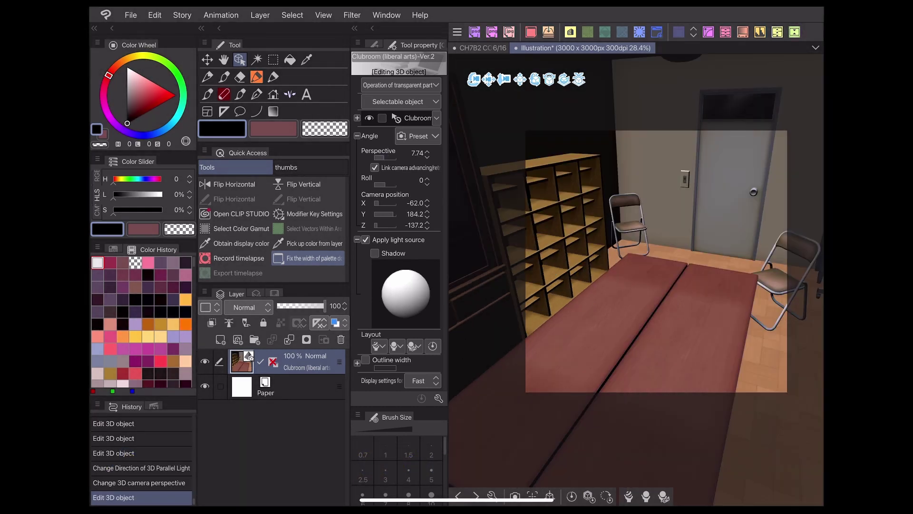
left_click_drag(389, 158, 363, 158)
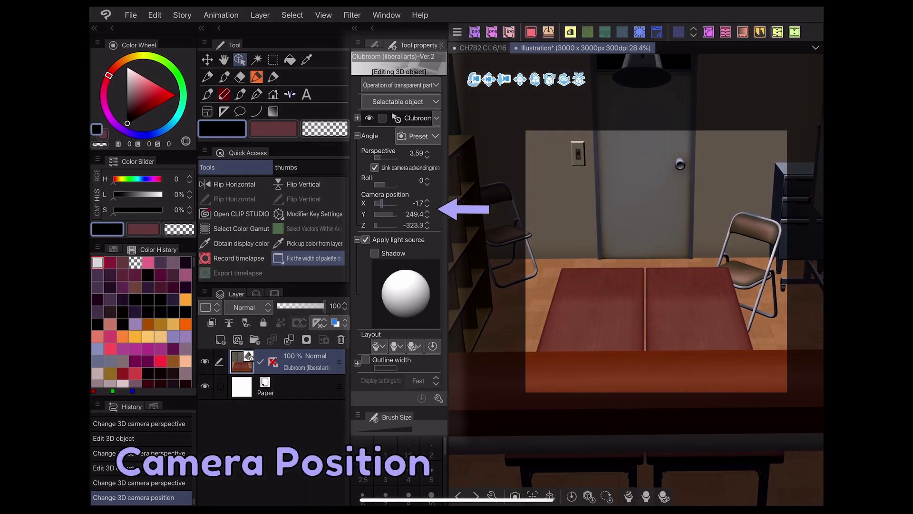
mouse_move(377, 203)
left_mouse_down()
mouse_move(393, 204)
mouse_move(383, 203)
mouse_move(385, 214)
left_mouse_up()
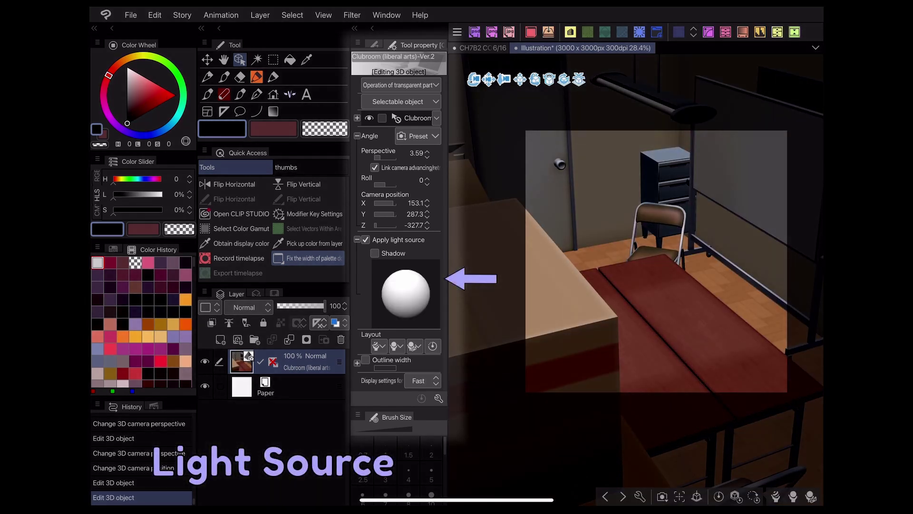
Toggle Apply light source off and on, enable Shadow, and drag the light direction.
left_click(366, 240)
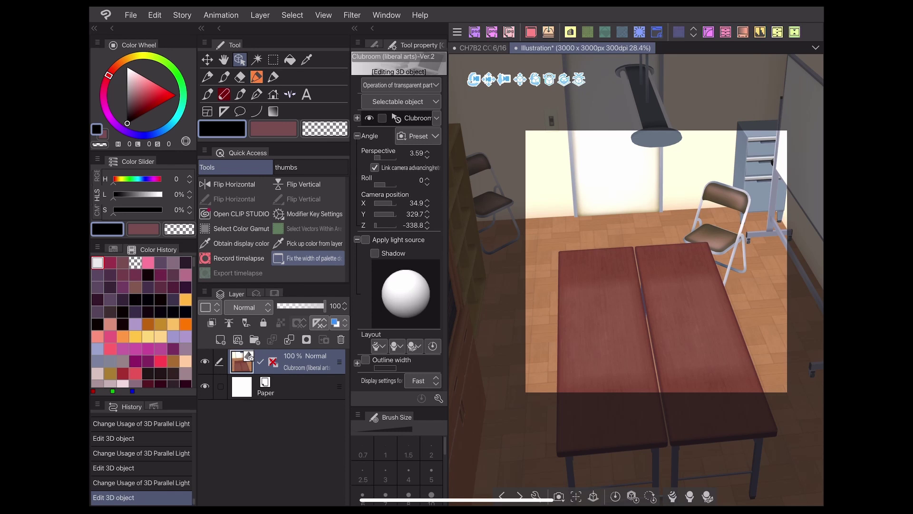
left_click(365, 239)
left_click(374, 254)
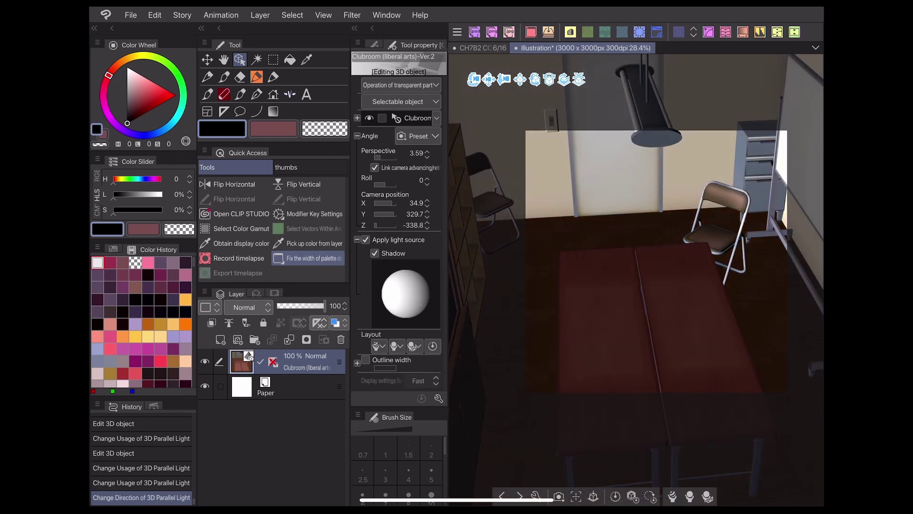
left_click_drag(418, 282, 400, 285)
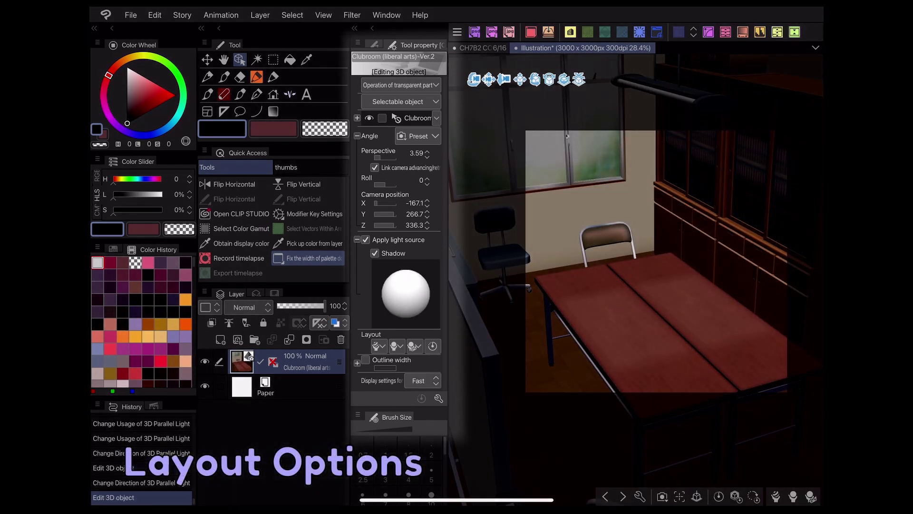
Apply the Cold color group and Another arrangement layout, and rotate Office chair fully.
left_click(379, 345)
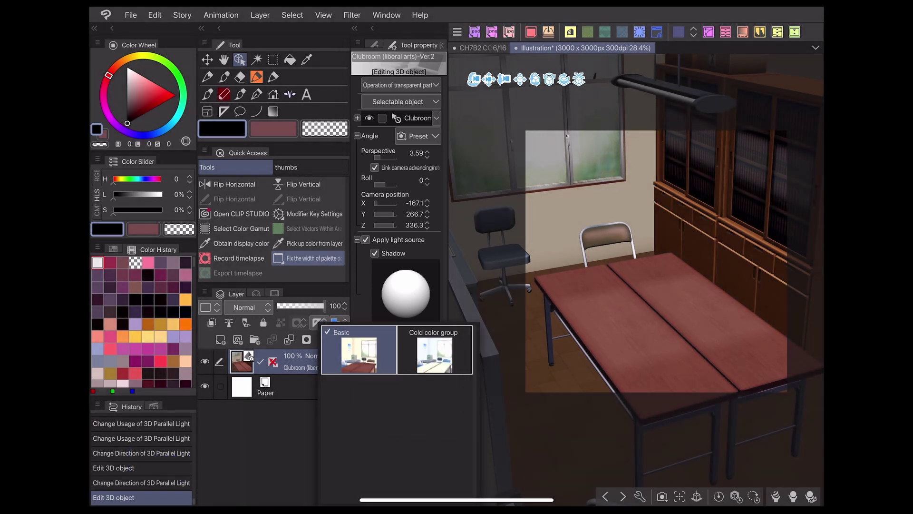
left_click(434, 350)
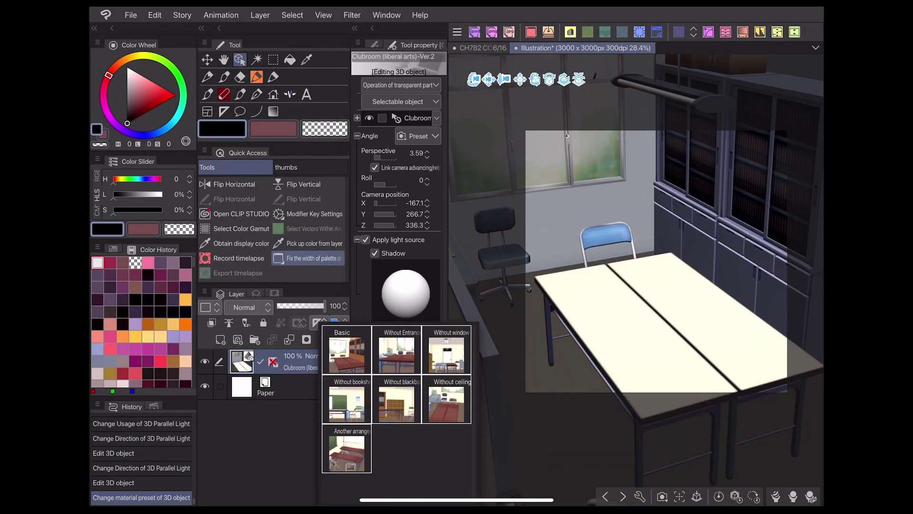
left_click(397, 350)
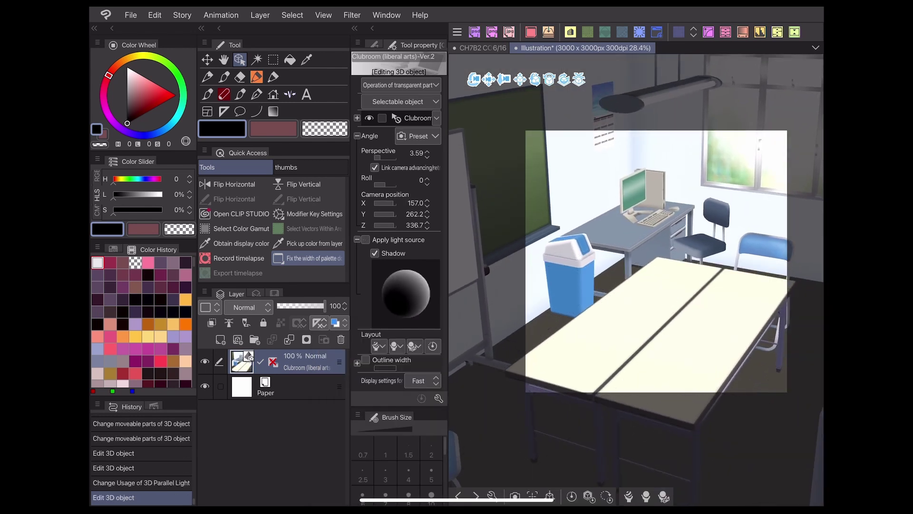
left_click(432, 345)
left_click_drag(400, 362, 462, 362)
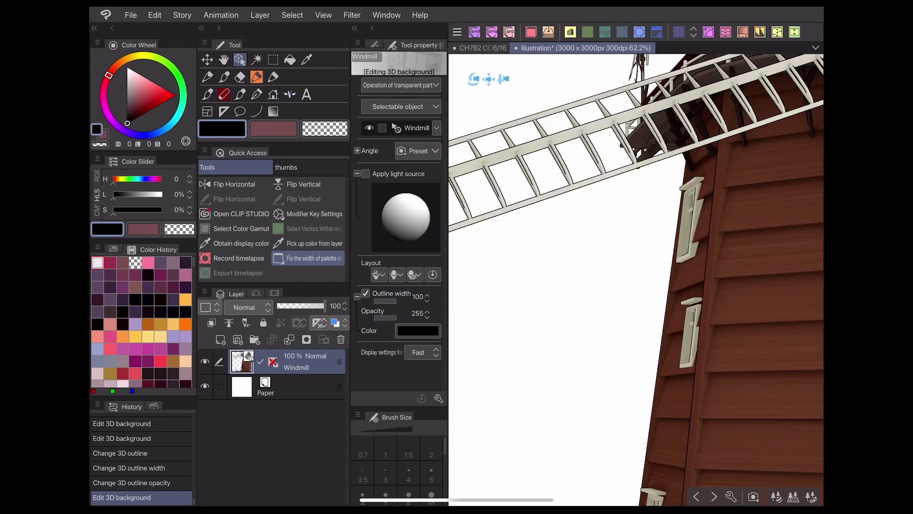
Set the windmill outline colour to pure red FF0000.
left_click(371, 239)
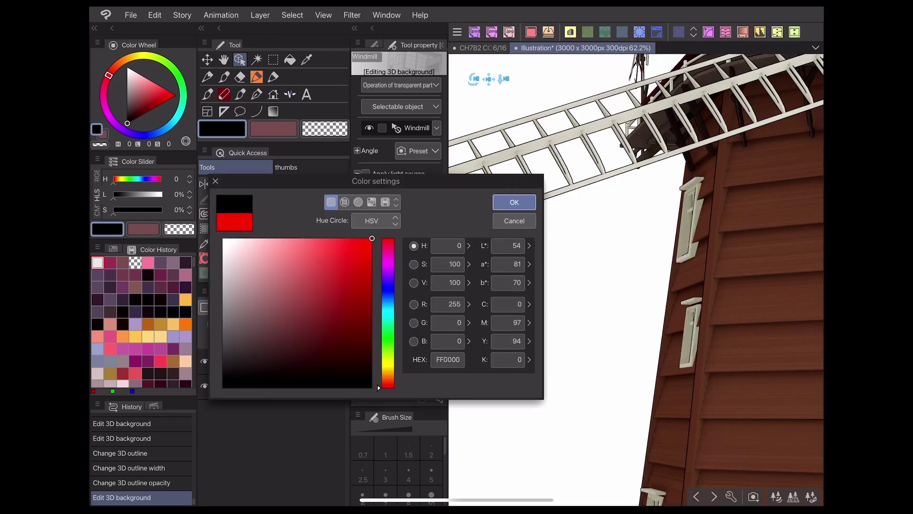
left_click(514, 202)
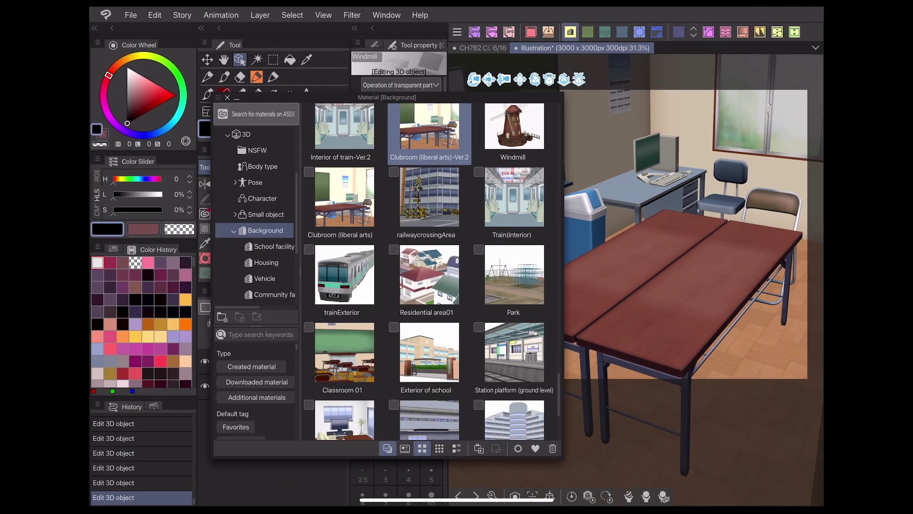
Show all 3D materials, collapse Background, and open the Small object category.
left_click(246, 135)
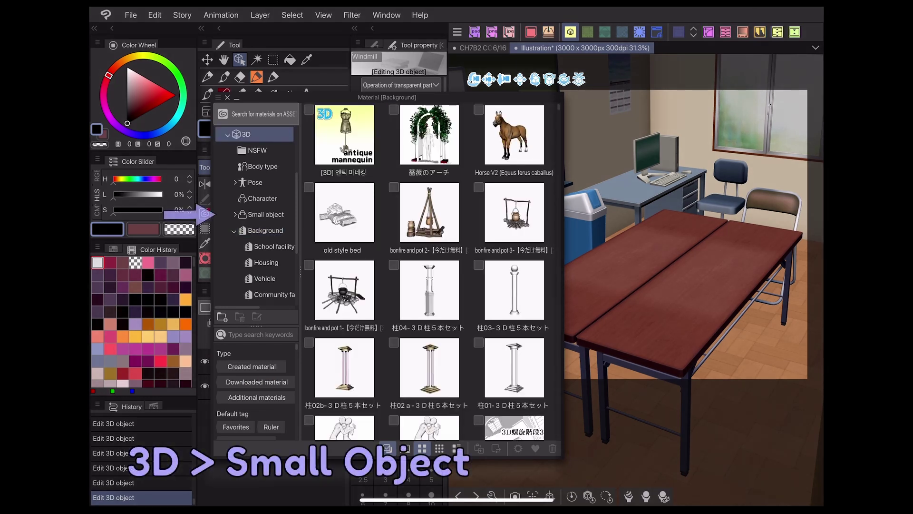
left_click(233, 231)
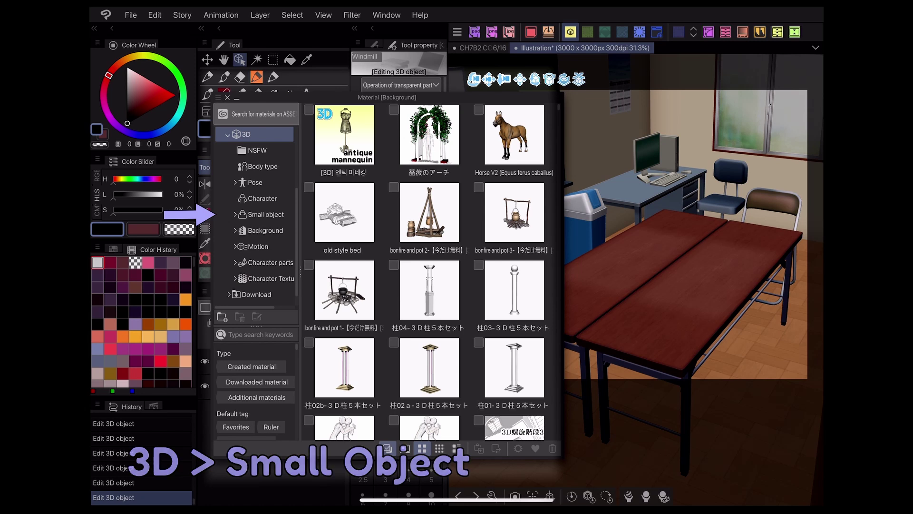
left_click(265, 214)
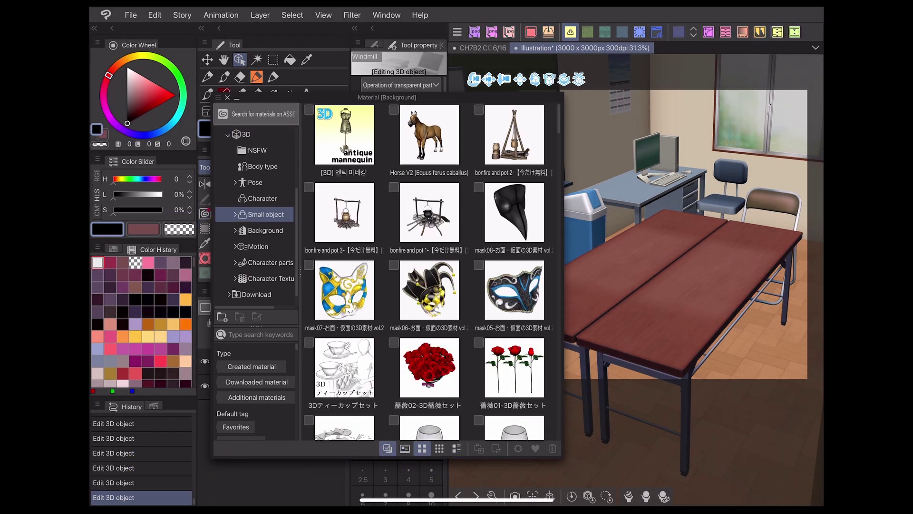
scroll(429, 271, "down", 5)
scroll(429, 271, "down", 5)
scroll(428, 271, "down", 5)
scroll(429, 272, "down", 5)
scroll(428, 271, "down", 3)
Drag the Pile of books material onto the clubroom tabletop.
left_click(344, 243)
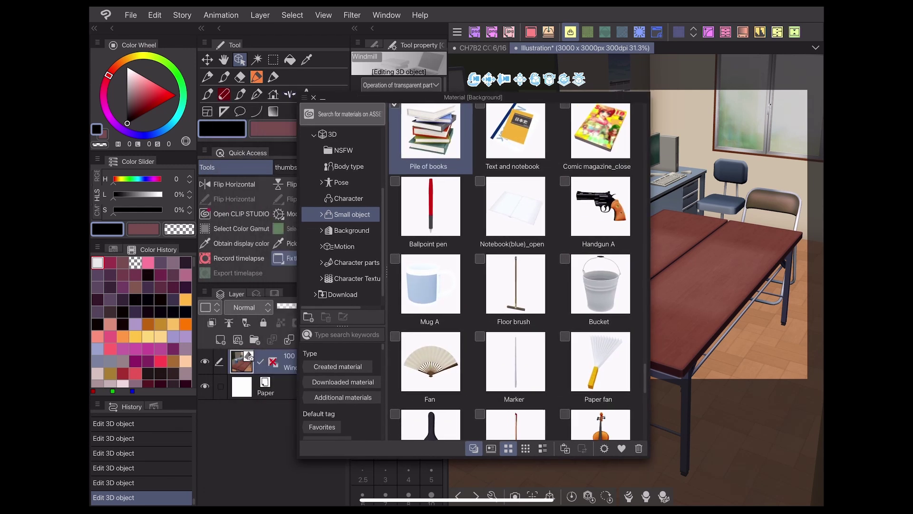
left_click_drag(514, 101, 402, 110)
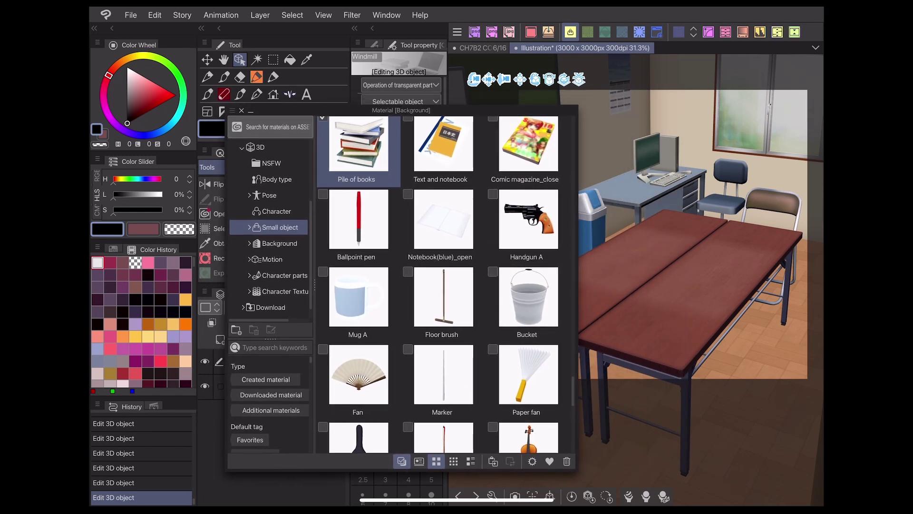
left_click_drag(359, 146, 670, 272)
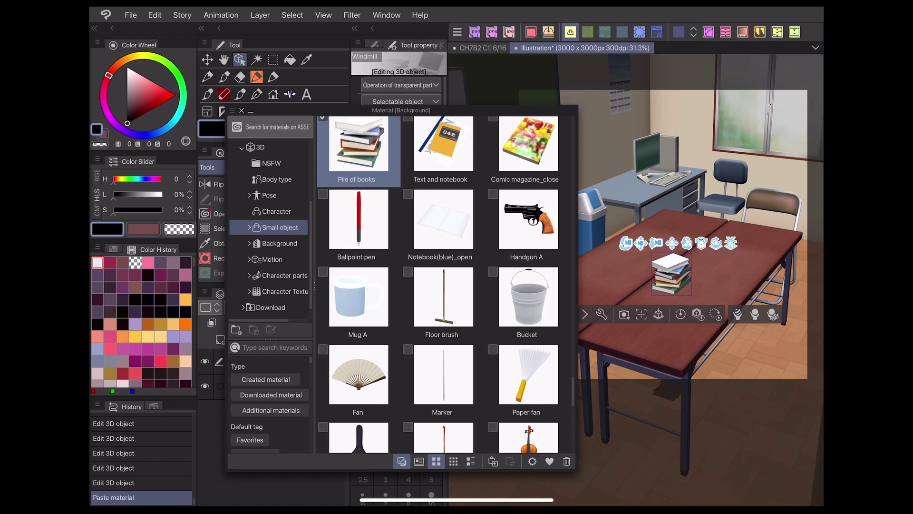
Move the pile of books across the table, then add Text and notebook and Comic magazine_close.
left_click(241, 111)
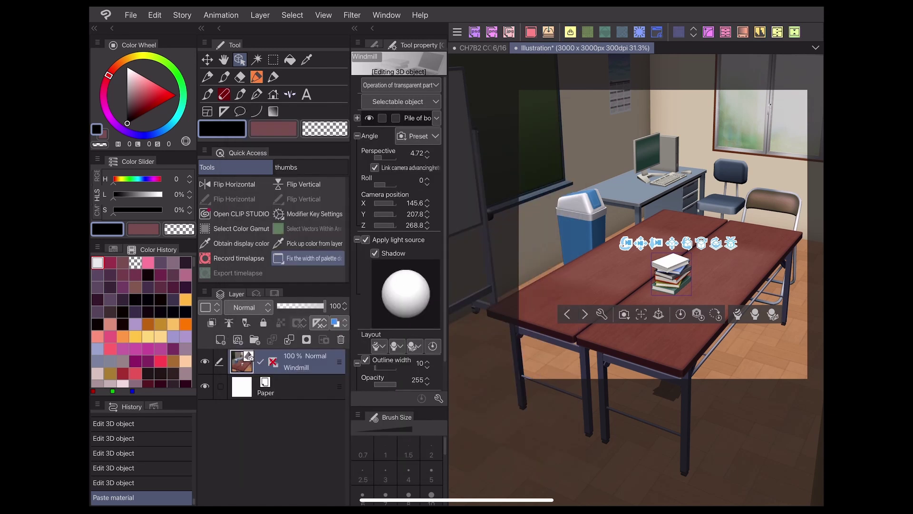
left_click(671, 278)
mouse_move(671, 282)
left_mouse_down()
mouse_move(632, 338)
mouse_move(621, 307)
left_mouse_up()
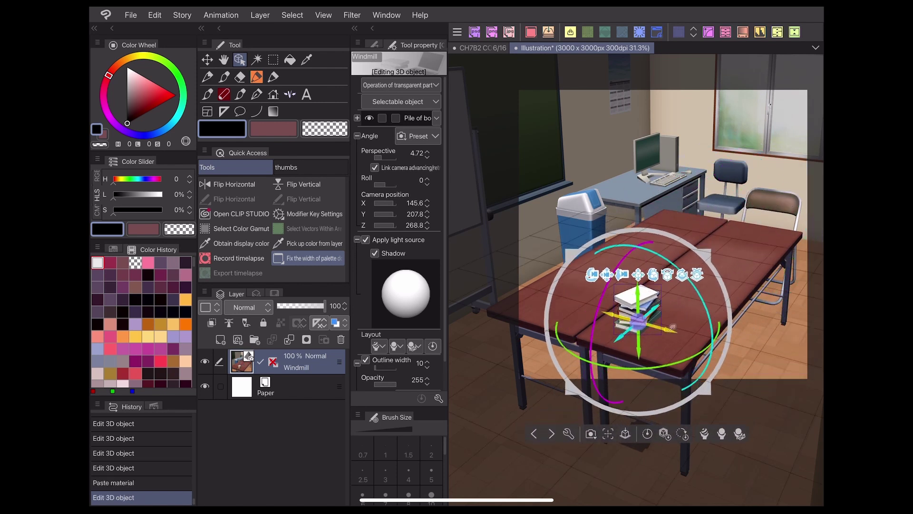
left_click_drag(443, 146, 620, 282)
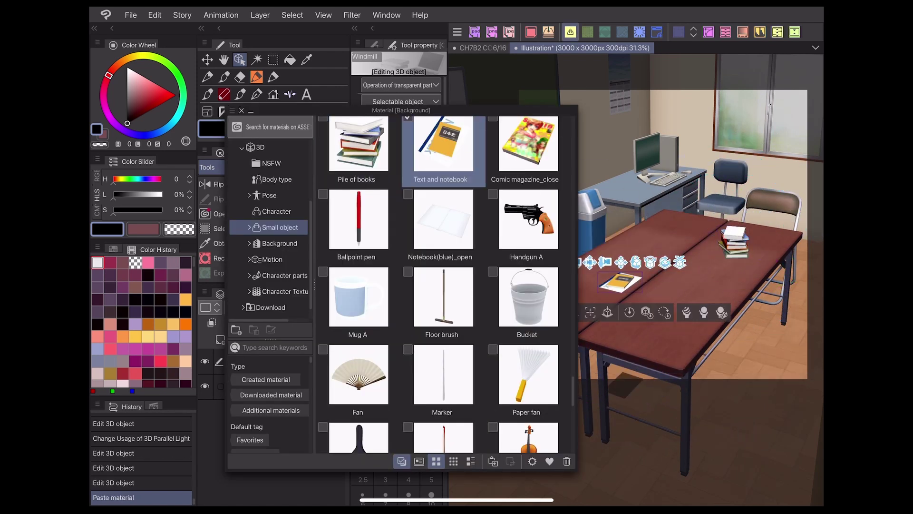
scroll(442, 285, "up", 1)
left_click_drag(528, 229, 678, 247)
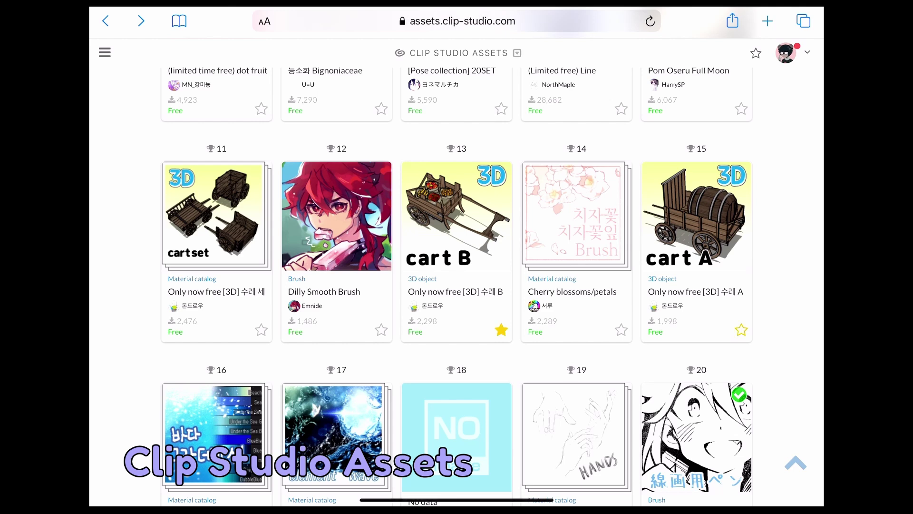
scroll(457, 285, "down", 5)
scroll(457, 285, "down", 5)
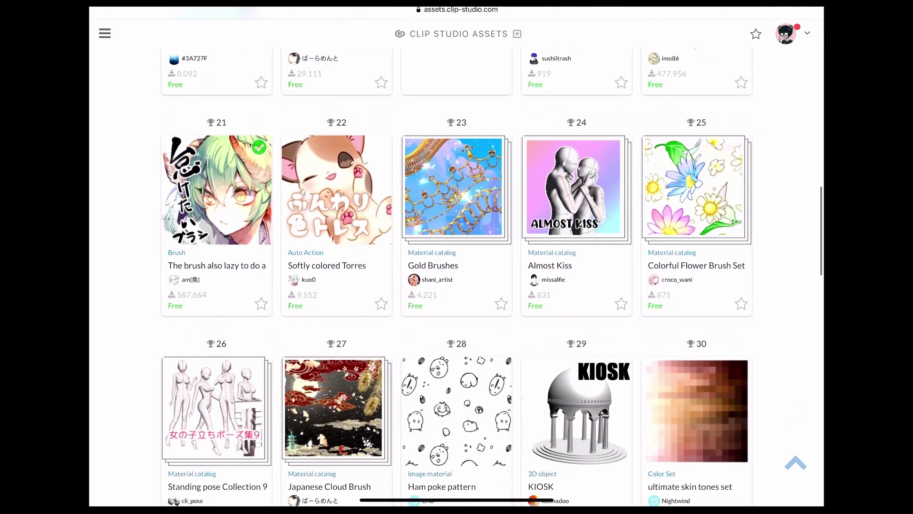
scroll(458, 285, "down", 5)
scroll(457, 286, "down", 3)
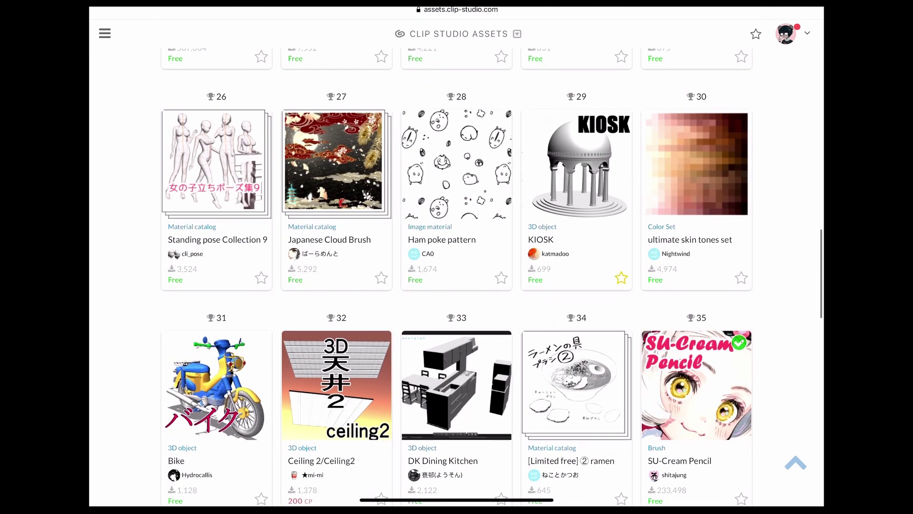
scroll(457, 286, "down", 4)
scroll(457, 286, "down", 3)
scroll(457, 285, "down", 3)
scroll(457, 286, "down", 2)
scroll(457, 286, "down", 1)
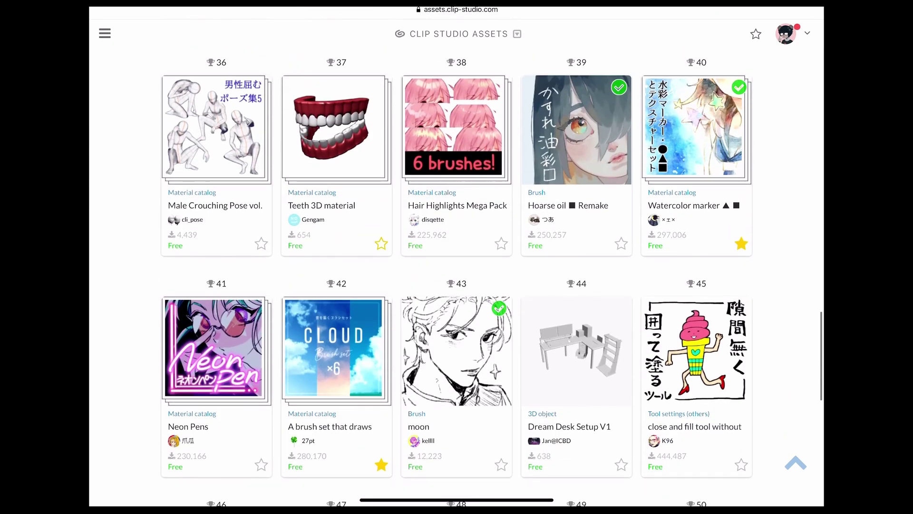
scroll(457, 286, "down", 3)
scroll(457, 286, "down", 2)
scroll(457, 285, "down", 2)
scroll(457, 285, "down", 2)
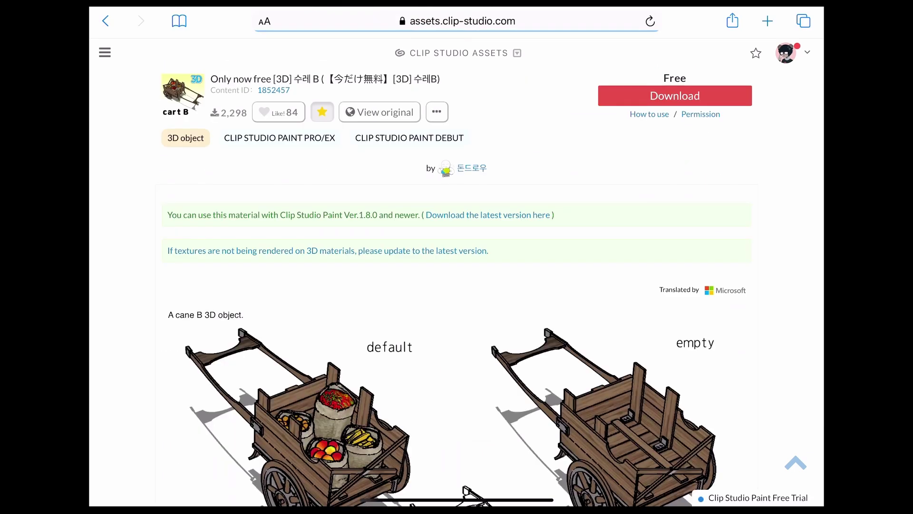
scroll(457, 285, "down", 5)
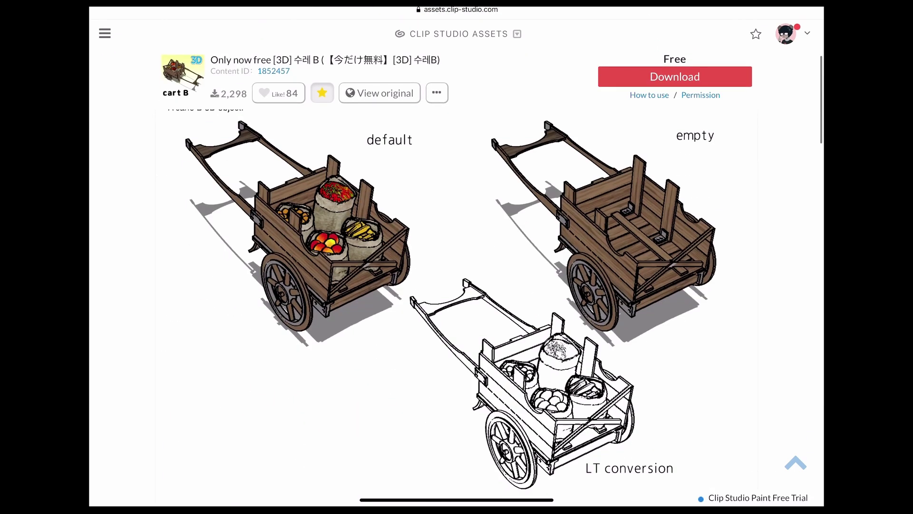
scroll(457, 286, "down", 4)
scroll(456, 286, "down", 1)
scroll(457, 286, "down", 4)
scroll(456, 285, "down", 1)
left_click_drag(400, 300, 499, 300)
scroll(457, 286, "down", 5)
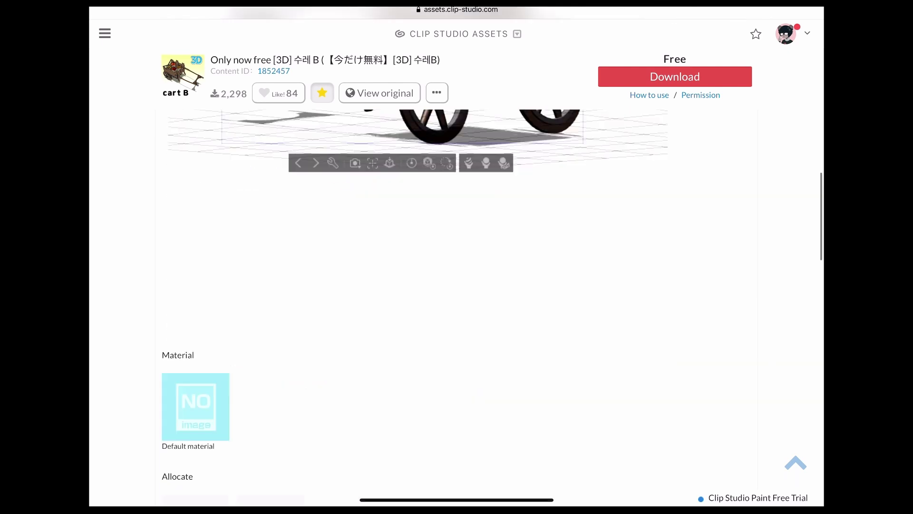
scroll(457, 285, "down", 5)
scroll(457, 285, "up", 10)
scroll(457, 286, "up", 8)
scroll(457, 286, "up", 3)
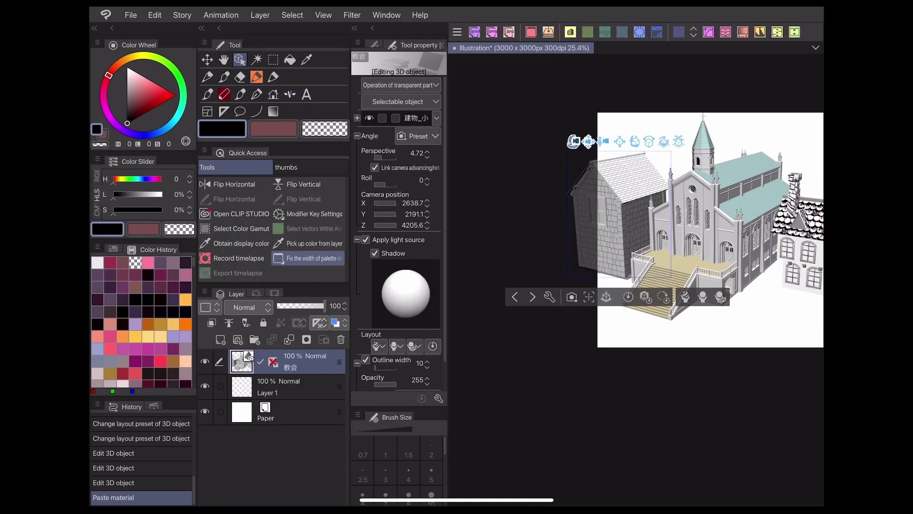
Move the chapel beside the church, import the horse carriage, and ink the roof and spire edges.
mouse_move(628, 261)
left_mouse_down()
mouse_move(622, 247)
mouse_move(631, 243)
left_mouse_up()
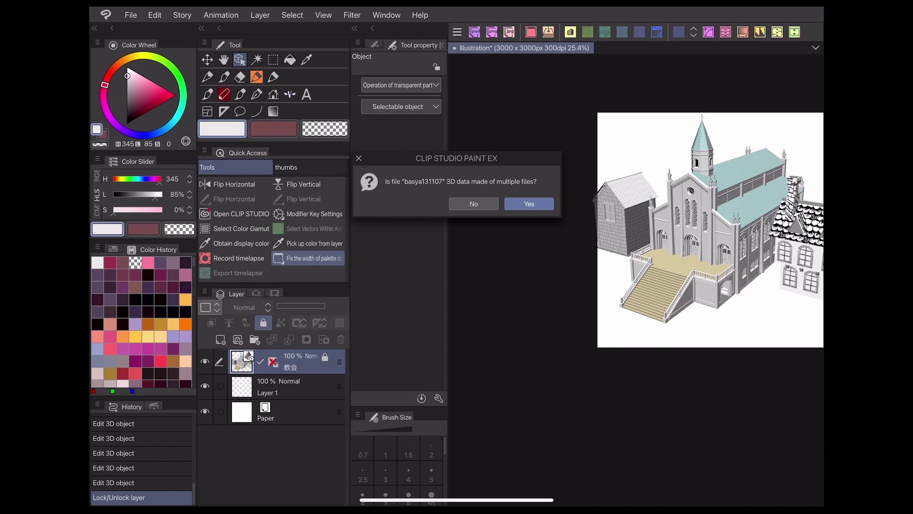
left_click(529, 204)
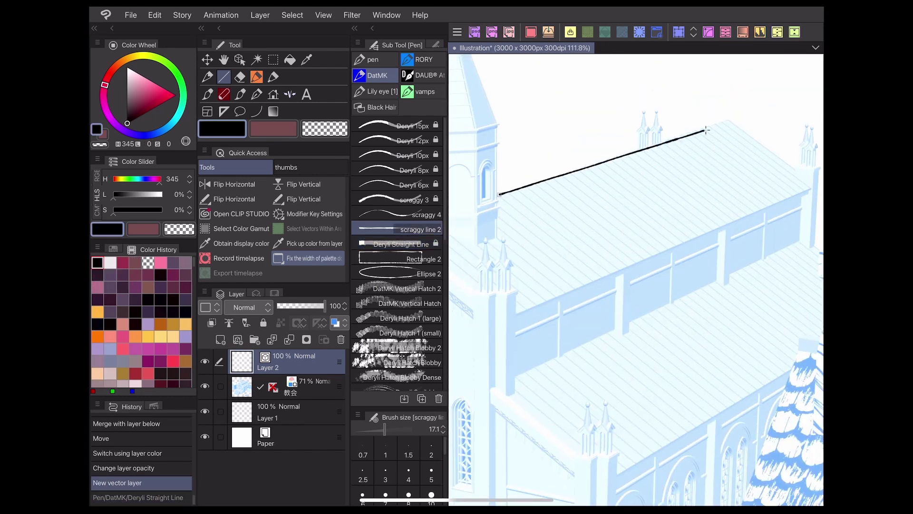
left_click(723, 125)
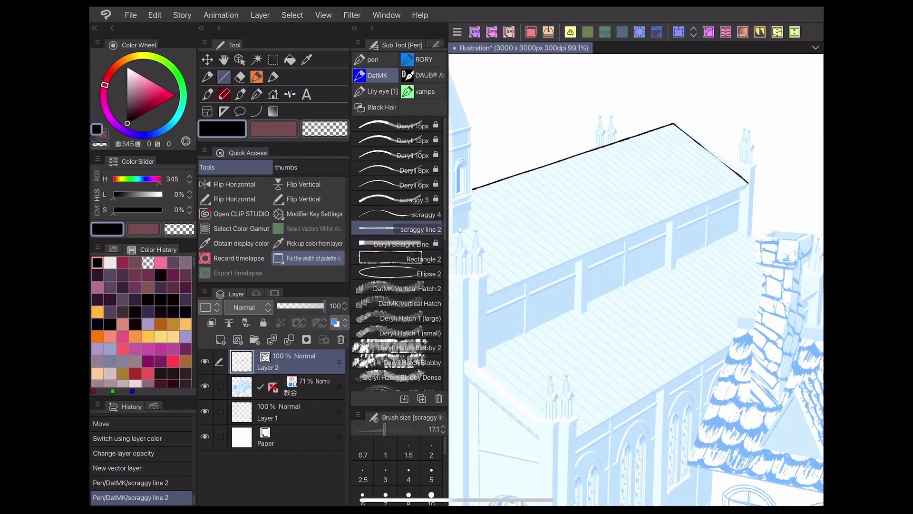
left_click_drag(465, 275, 525, 114)
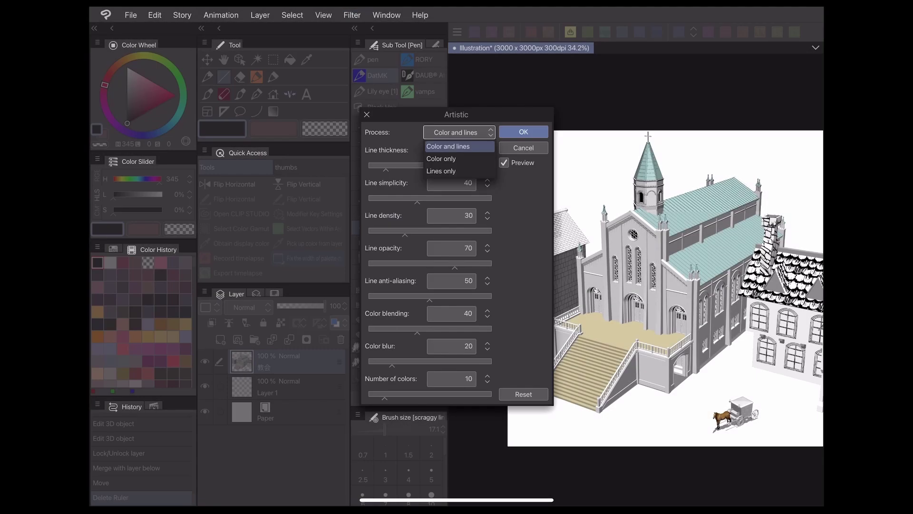
Extract lines only from the staircase at 100 detection accuracy, varying width on outer lines only.
left_click(441, 170)
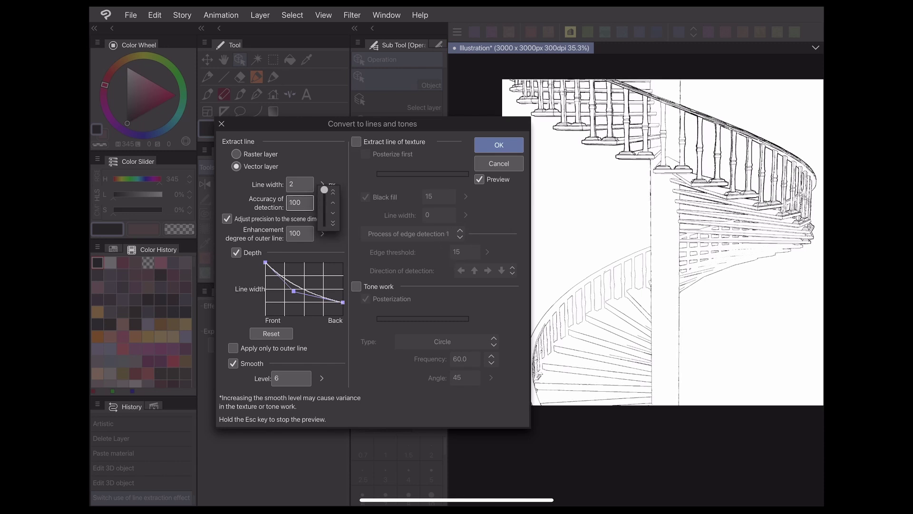
left_click_drag(326, 215, 325, 203)
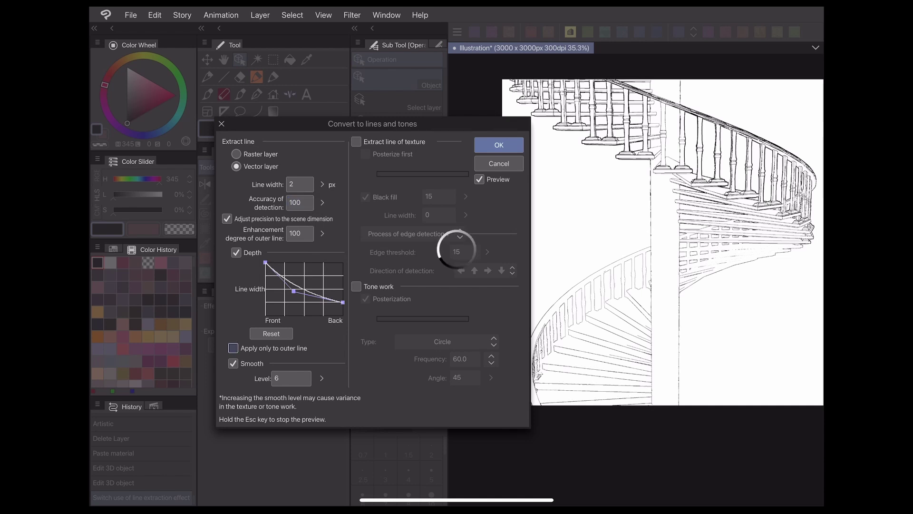
left_click(234, 347)
left_click(499, 145)
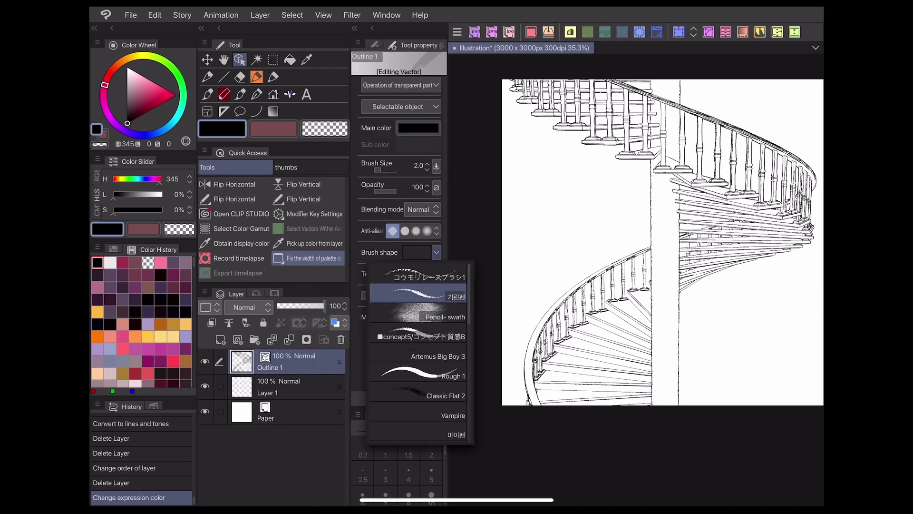
Switch the staircase outline to a lighter, textured brush shape.
left_click(418, 297)
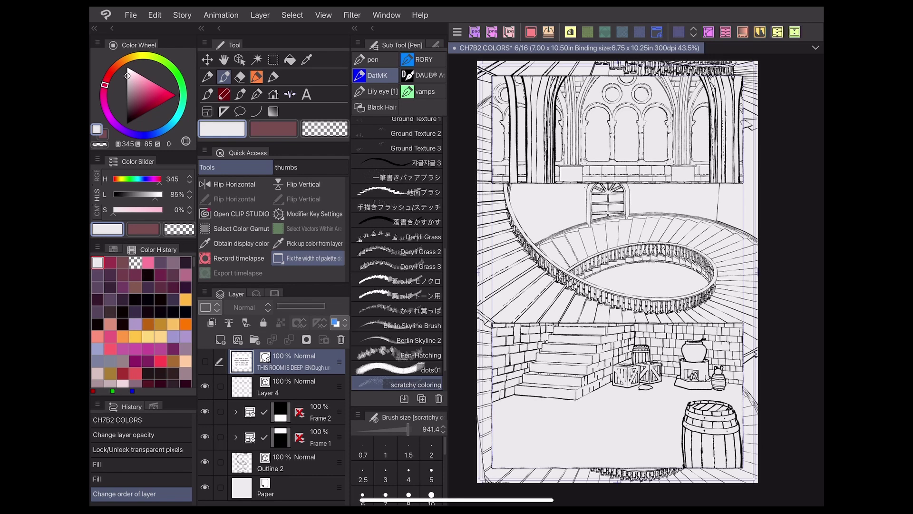
scroll(628, 272, "up", 5)
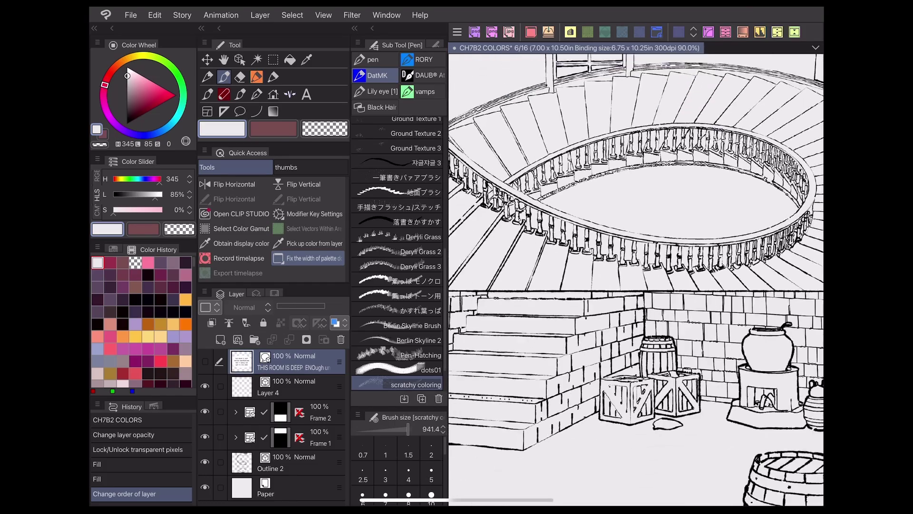
scroll(628, 271, "down", 3)
Zoom out to view more of the finished staircase comic page.
mouse_move(642, 215)
left_mouse_down()
mouse_move(700, 291)
mouse_move(766, 254)
left_mouse_up()
scroll(700, 291, "down", 3)
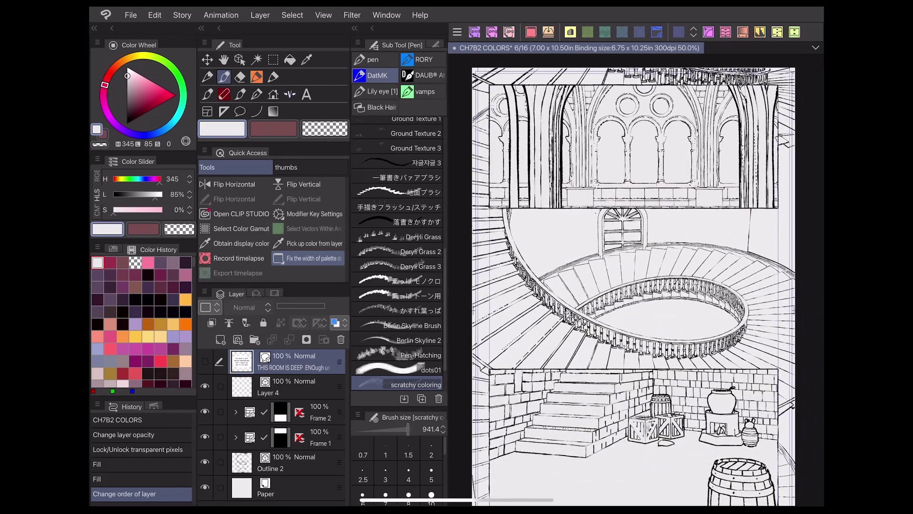